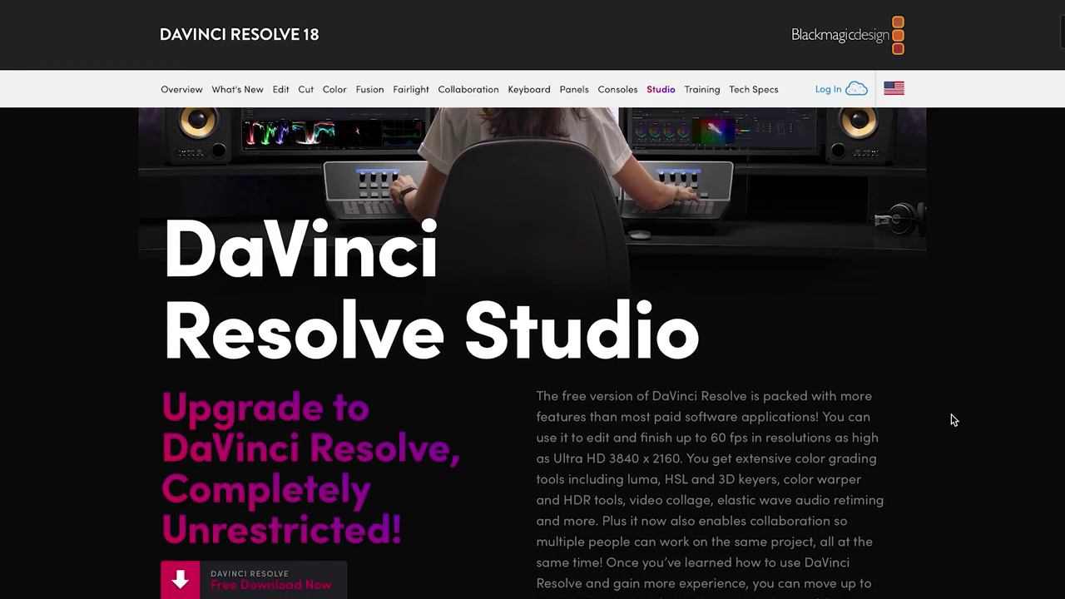
Step: Scroll Adobe's Video plans down to After Effects at US$20.99/mo
{"action": "scroll", "coordinate": [954, 420], "scroll_direction": "down", "scroll_amount": 2}
{"action": "scroll", "coordinate": [954, 420], "scroll_direction": "down", "scroll_amount": 2}
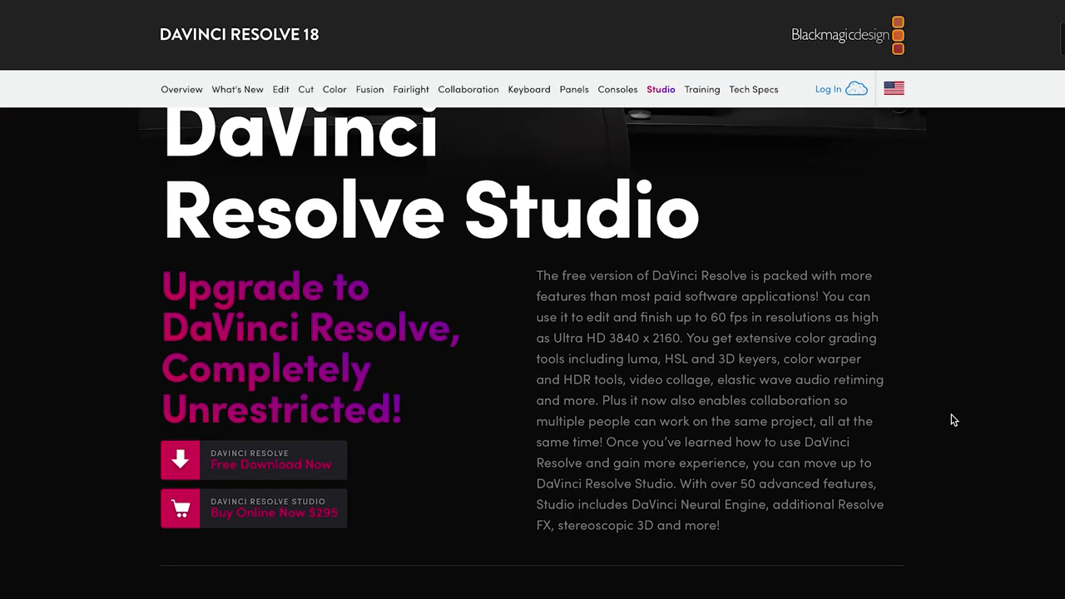
{"action": "scroll", "coordinate": [954, 420], "scroll_direction": "down", "scroll_amount": 1}
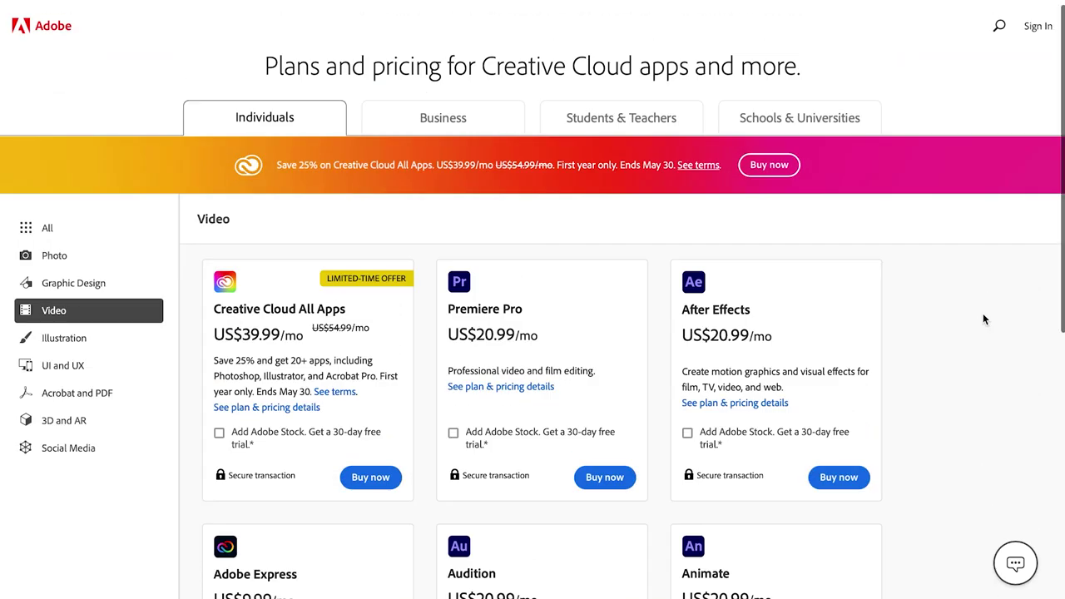
Step: Open the After Effects Buy now offer and scroll through its product page
{"action": "scroll", "coordinate": [983, 315], "scroll_direction": "down", "scroll_amount": 2}
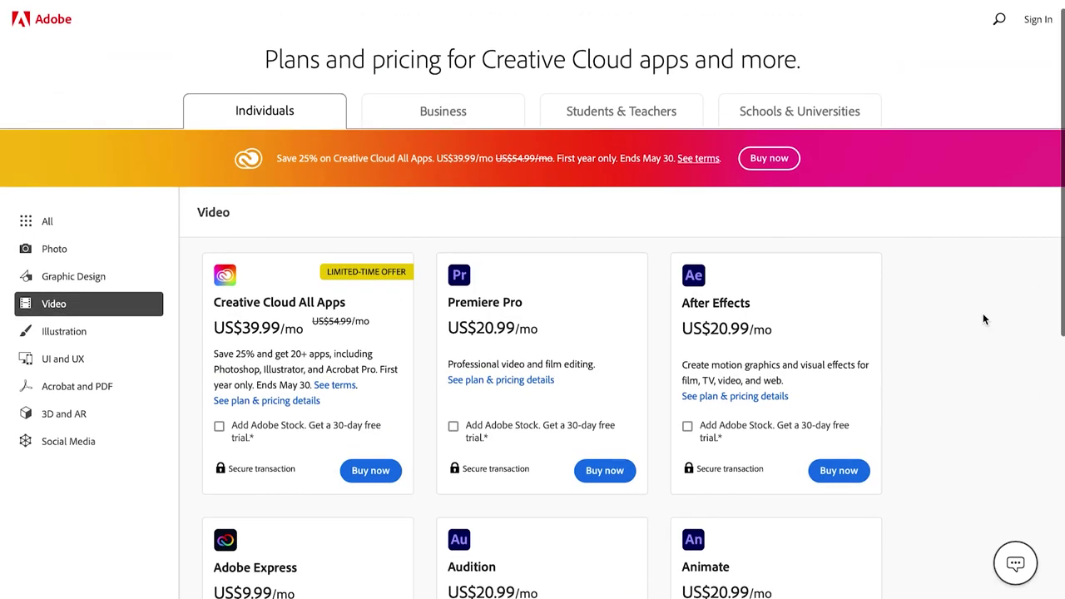
{"action": "scroll", "coordinate": [983, 320], "scroll_direction": "down", "scroll_amount": 1}
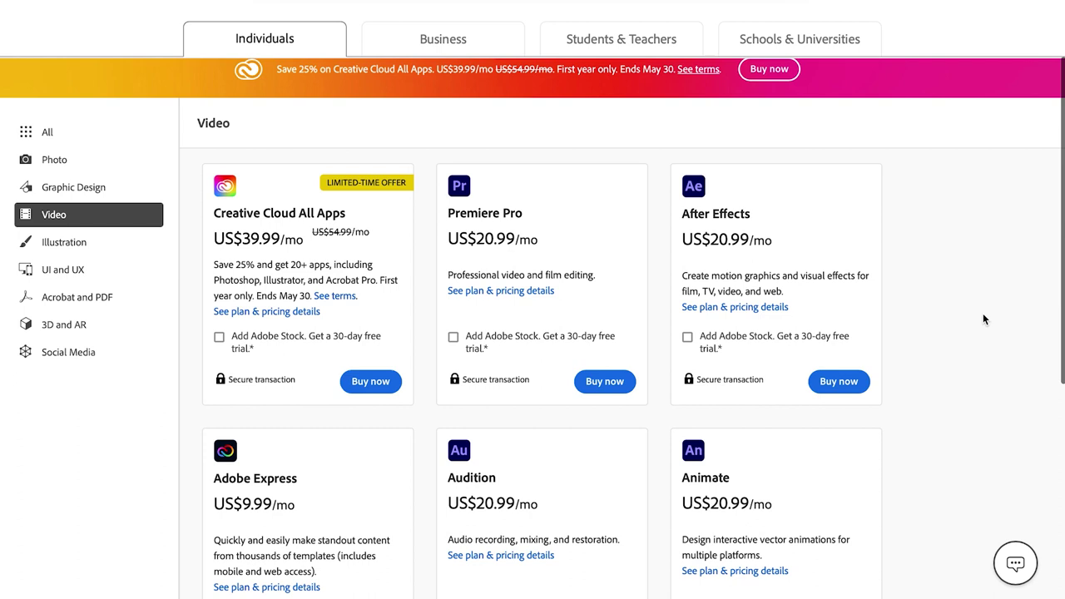
{"action": "scroll", "coordinate": [984, 319], "scroll_direction": "down", "scroll_amount": 1}
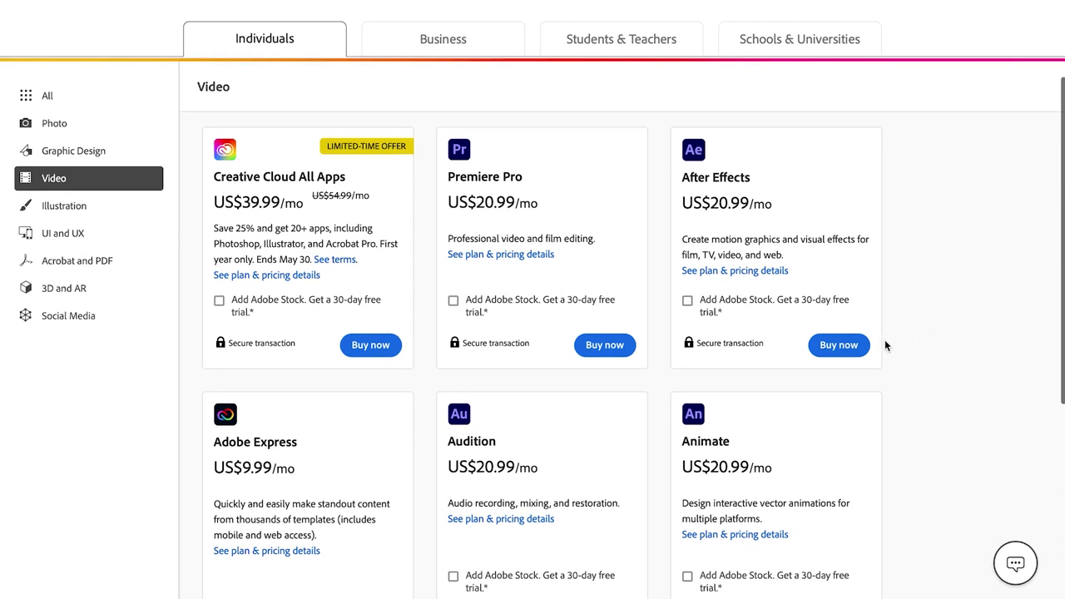
{"action": "left_click", "coordinate": [844, 349]}
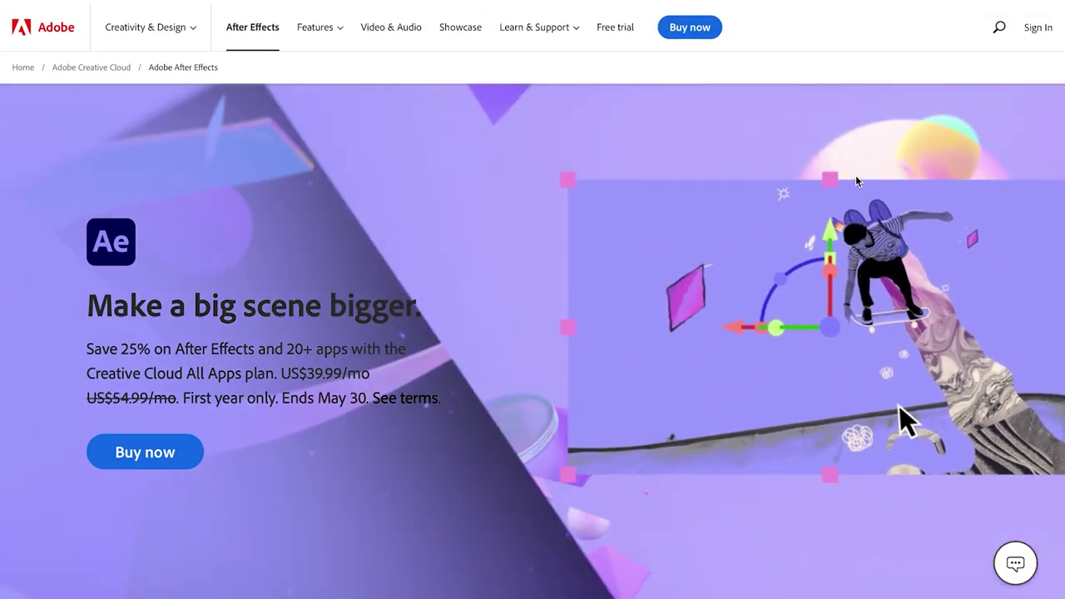
{"action": "scroll", "coordinate": [844, 286], "scroll_direction": "down", "scroll_amount": 1}
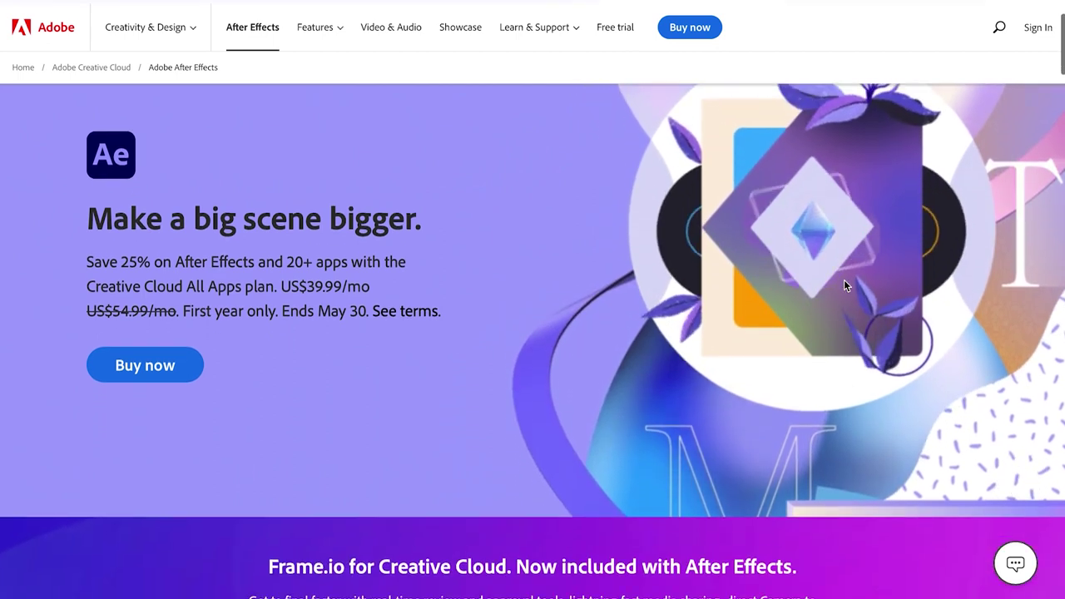
{"action": "scroll", "coordinate": [844, 286], "scroll_direction": "down", "scroll_amount": 4}
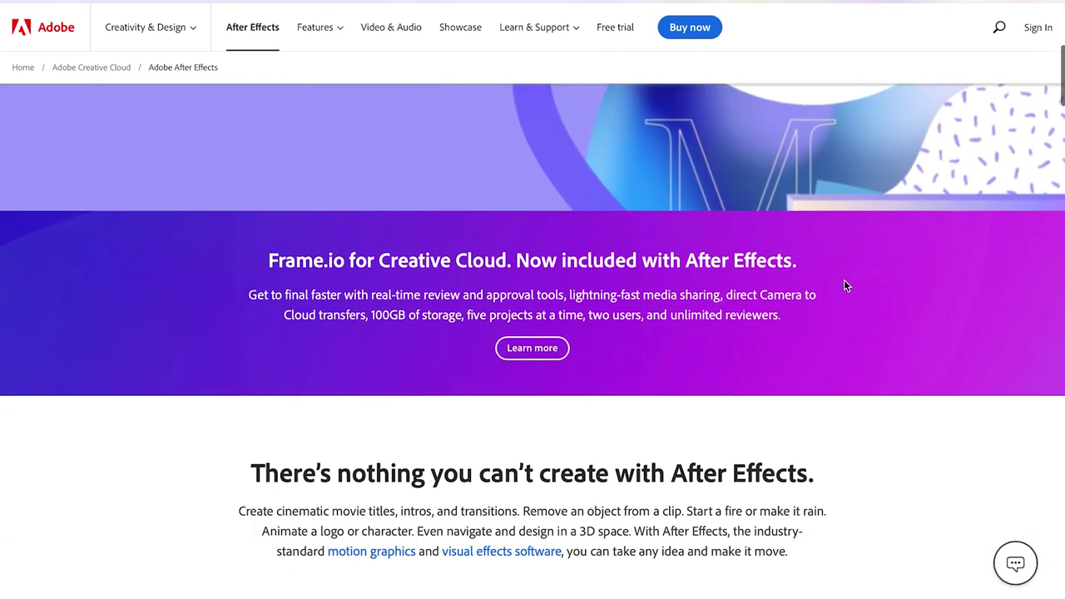
{"action": "scroll", "coordinate": [844, 285], "scroll_direction": "down", "scroll_amount": 1}
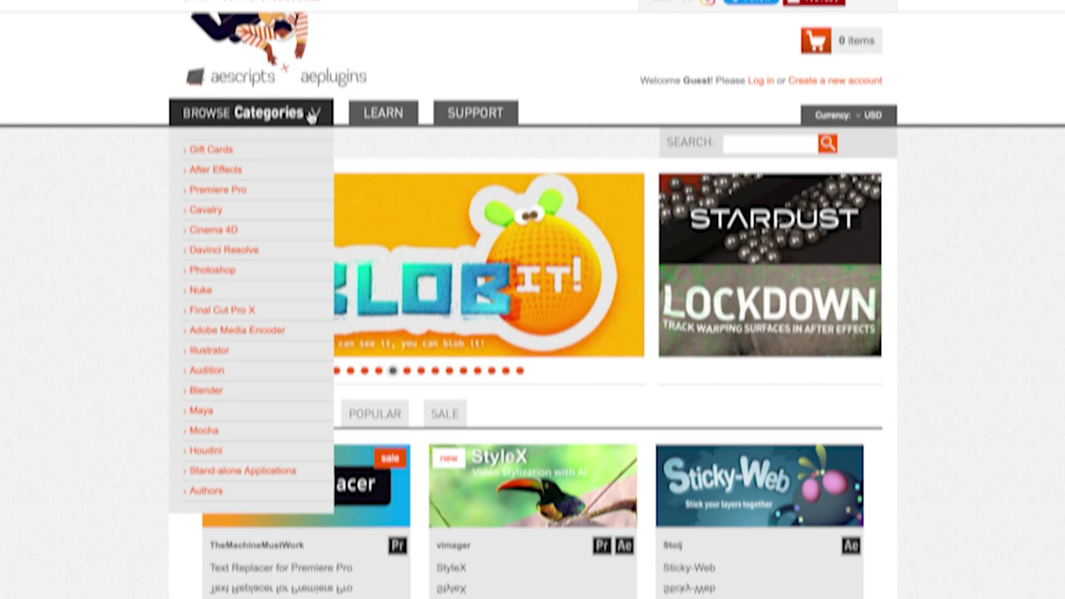
Step: Browse the aescripts After Effects plugin category listing 801 items
{"action": "mouse_move", "coordinate": [225, 171]}
{"action": "left_click", "coordinate": [216, 191]}
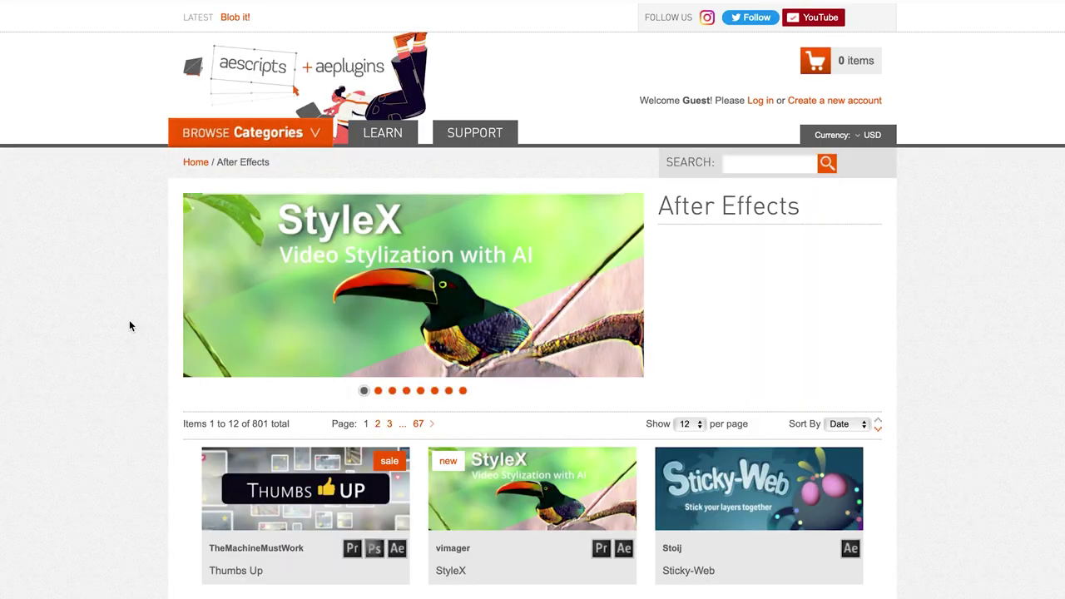
{"action": "scroll", "coordinate": [129, 326], "scroll_direction": "down", "scroll_amount": 2}
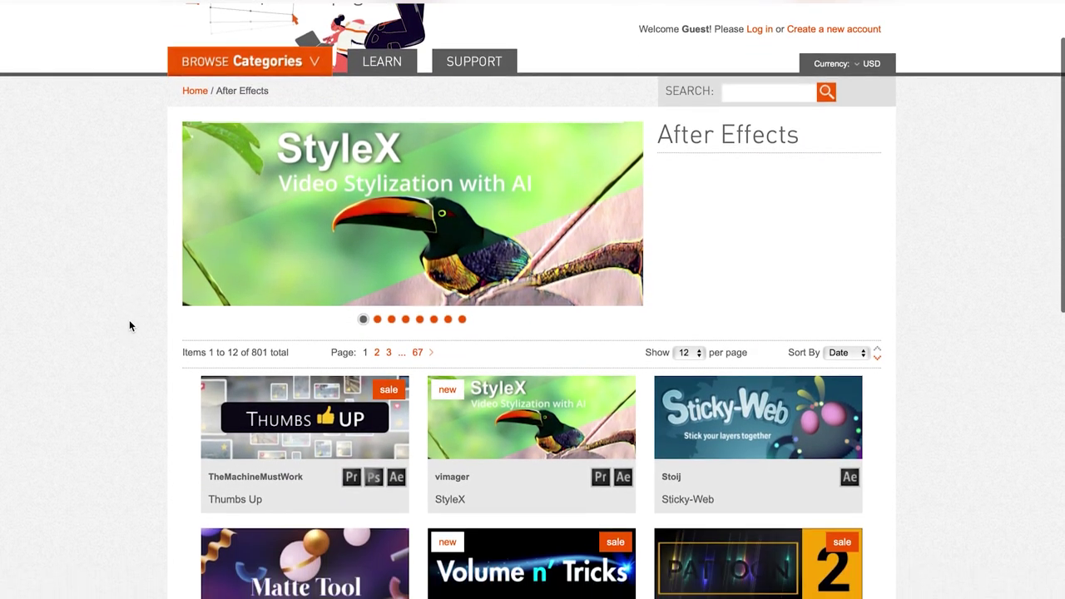
{"action": "scroll", "coordinate": [129, 326], "scroll_direction": "down", "scroll_amount": 3}
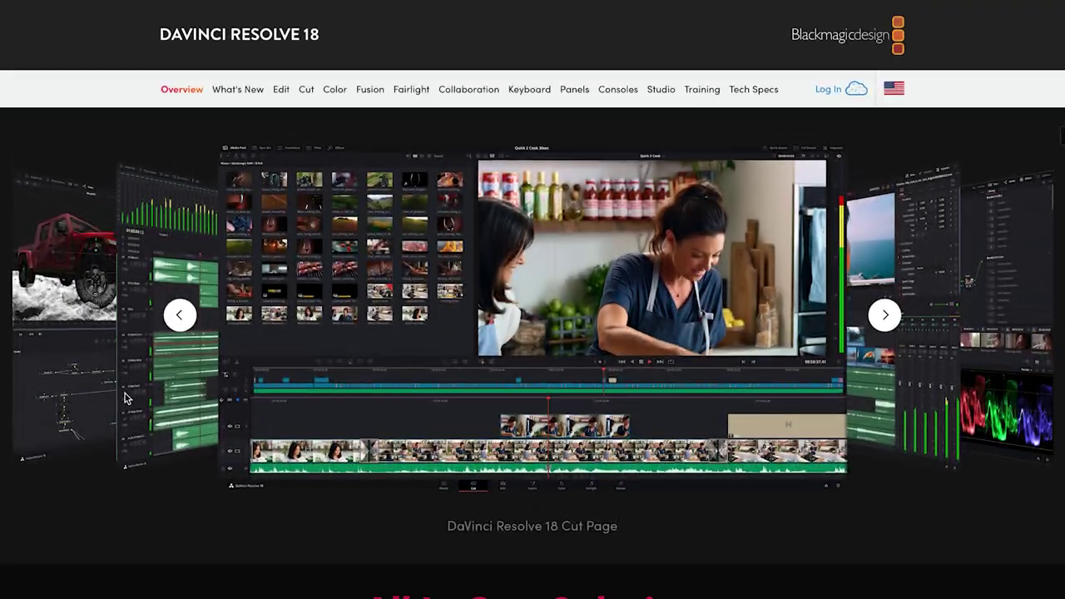
{"action": "scroll", "coordinate": [125, 398], "scroll_direction": "down", "scroll_amount": 3}
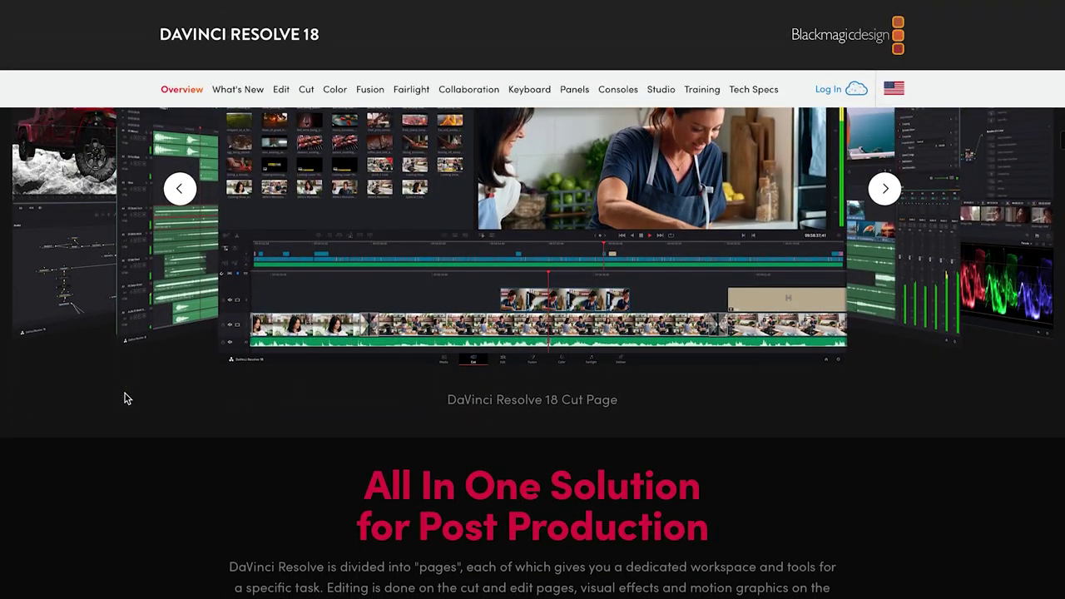
{"action": "scroll", "coordinate": [124, 397], "scroll_direction": "down", "scroll_amount": 1}
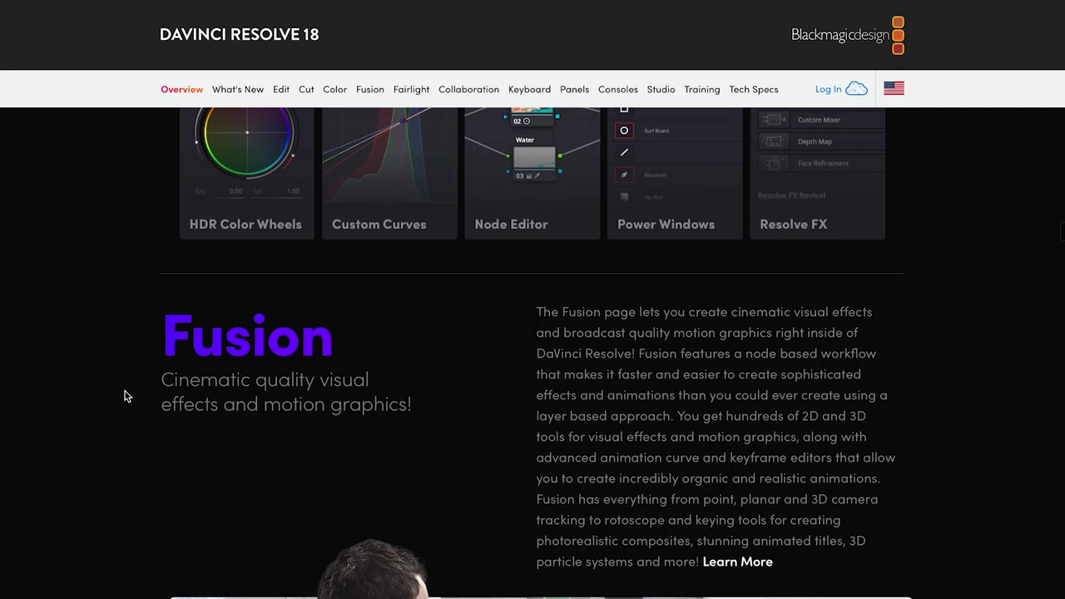
{"action": "scroll", "coordinate": [125, 396], "scroll_direction": "down", "scroll_amount": 2}
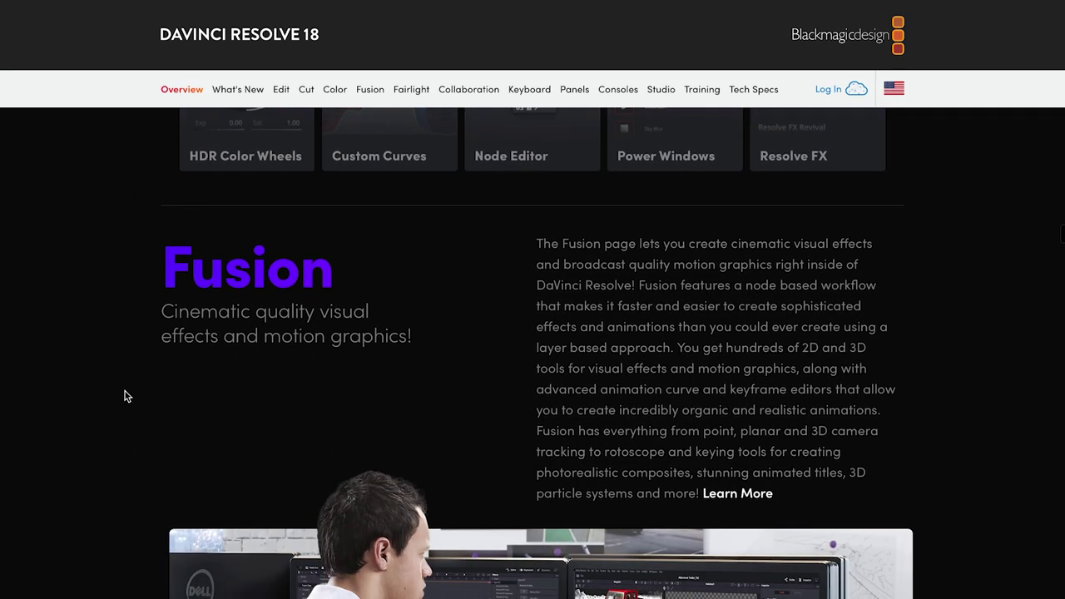
{"action": "scroll", "coordinate": [125, 396], "scroll_direction": "down", "scroll_amount": 3}
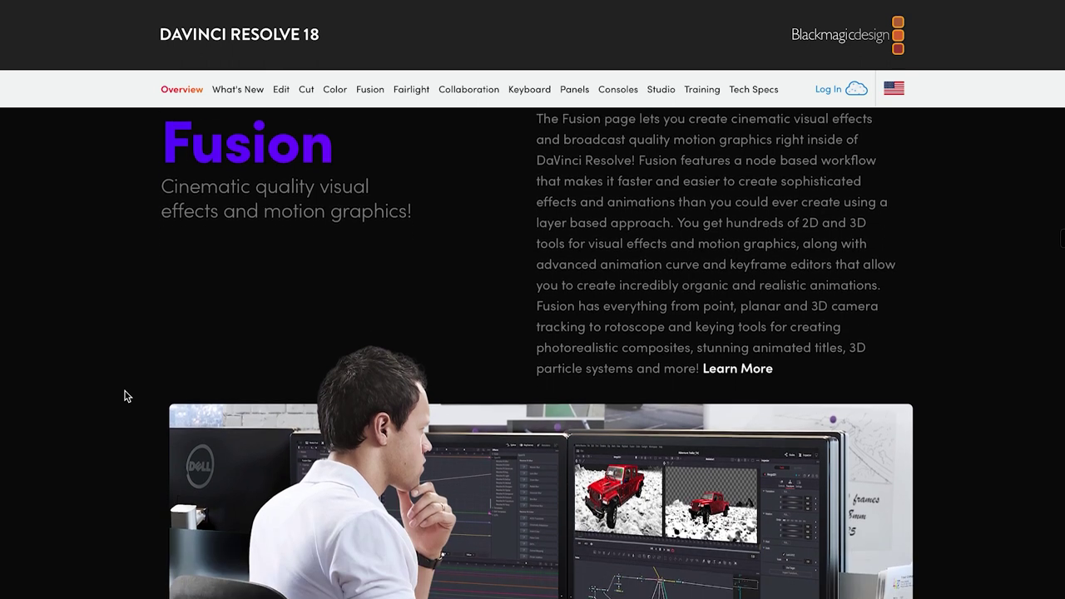
{"action": "scroll", "coordinate": [124, 396], "scroll_direction": "down", "scroll_amount": 2}
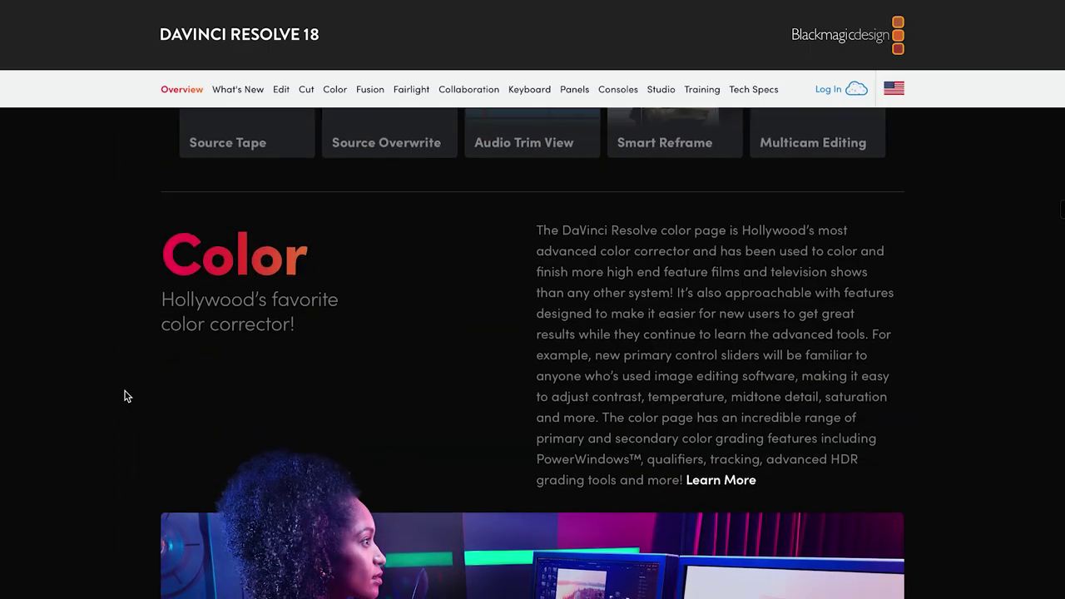
{"action": "scroll", "coordinate": [127, 396], "scroll_direction": "down", "scroll_amount": 2}
{"action": "scroll", "coordinate": [125, 392], "scroll_direction": "down", "scroll_amount": 2}
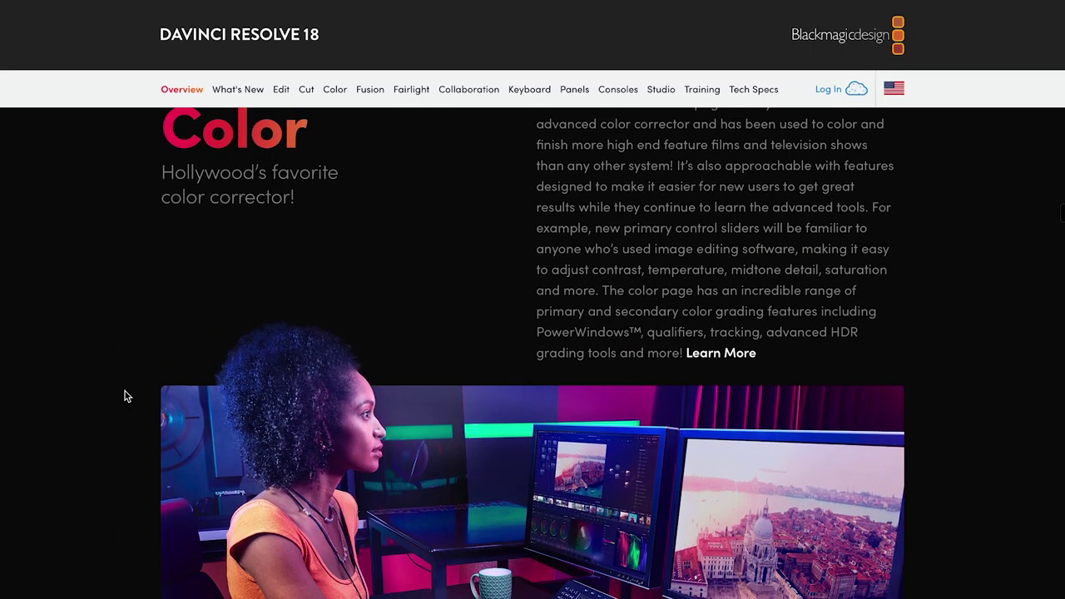
{"action": "scroll", "coordinate": [125, 396], "scroll_direction": "down", "scroll_amount": 2}
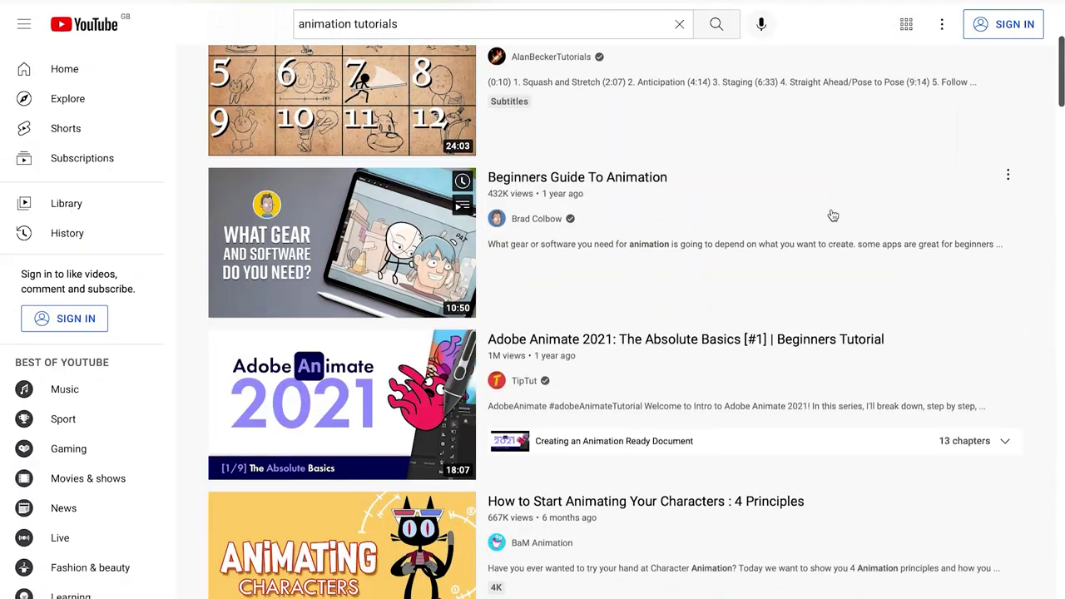
Step: Scroll through the YouTube results for 'after effects tutorial'
{"action": "scroll", "coordinate": [832, 216], "scroll_direction": "down", "scroll_amount": 3}
{"action": "scroll", "coordinate": [832, 215], "scroll_direction": "down", "scroll_amount": 2}
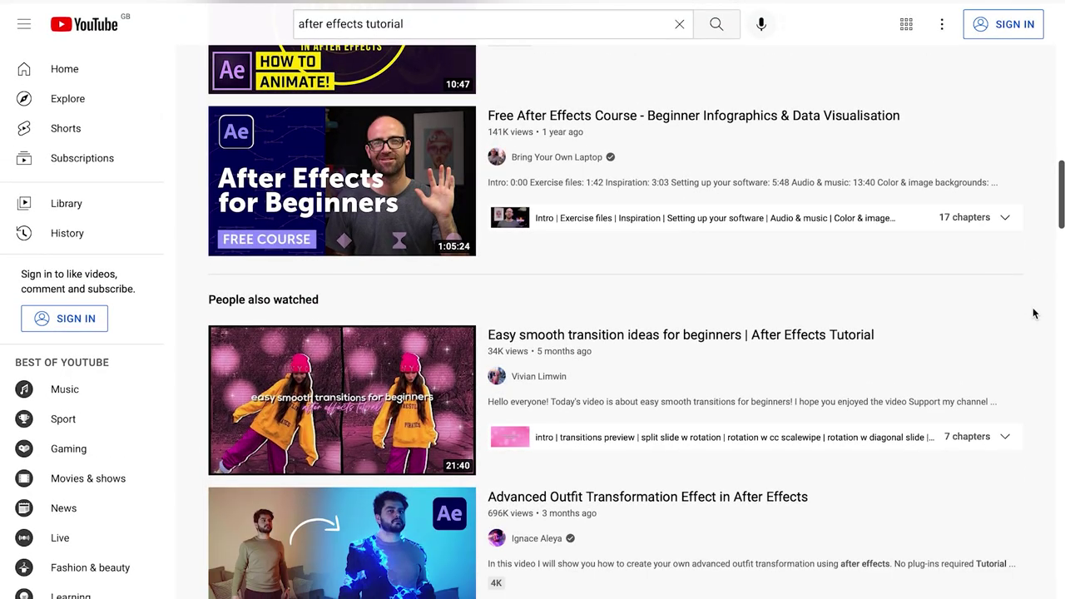
{"action": "scroll", "coordinate": [1034, 314], "scroll_direction": "down", "scroll_amount": 4}
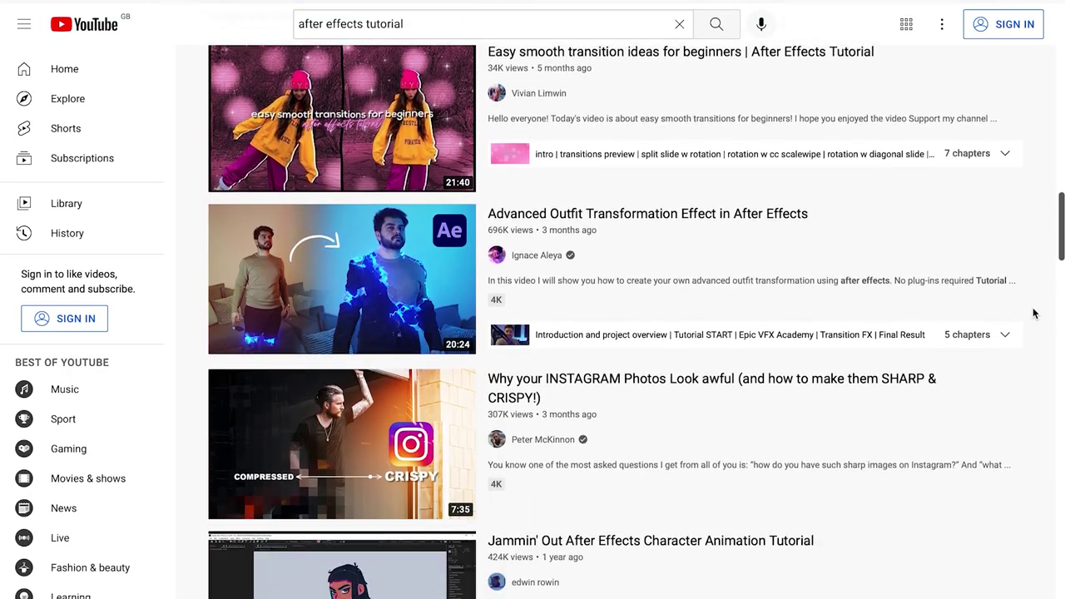
{"action": "scroll", "coordinate": [1035, 314], "scroll_direction": "down", "scroll_amount": 3}
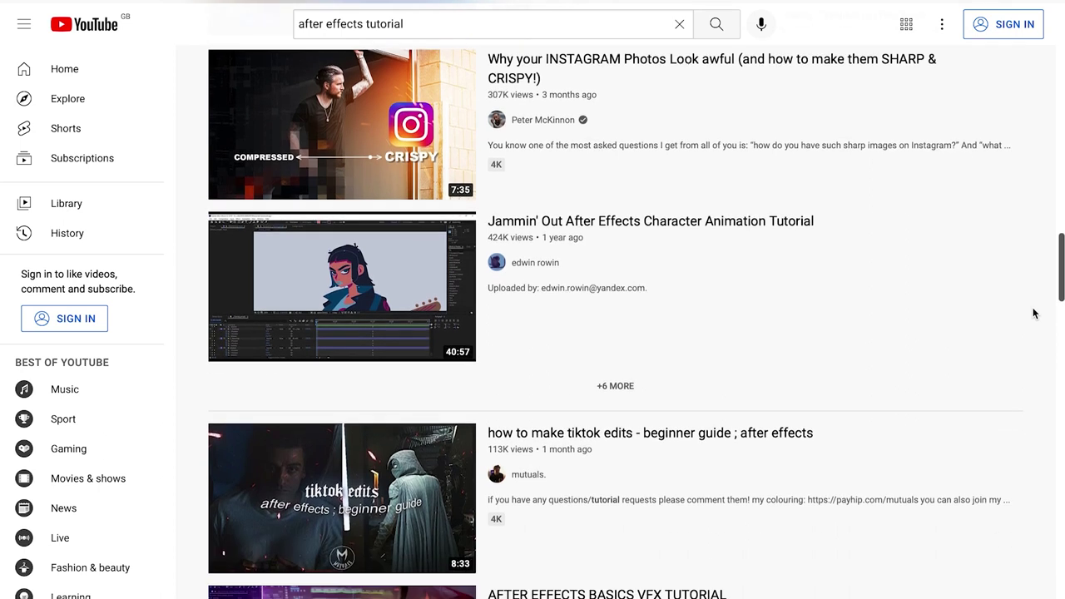
{"action": "scroll", "coordinate": [1035, 314], "scroll_direction": "down", "scroll_amount": 6}
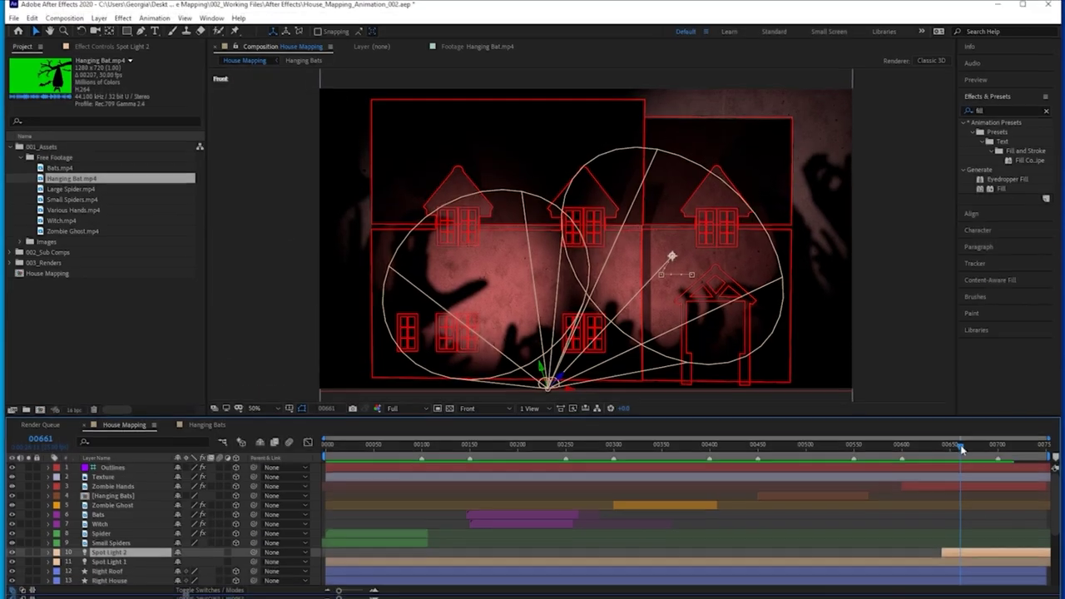
Step: Scrub the House Mapping comp to frame 00693 and toggle the Texture layer's visibility off and on
{"action": "left_click_drag", "start_coordinate": [940, 452], "coordinate": [992, 452]}
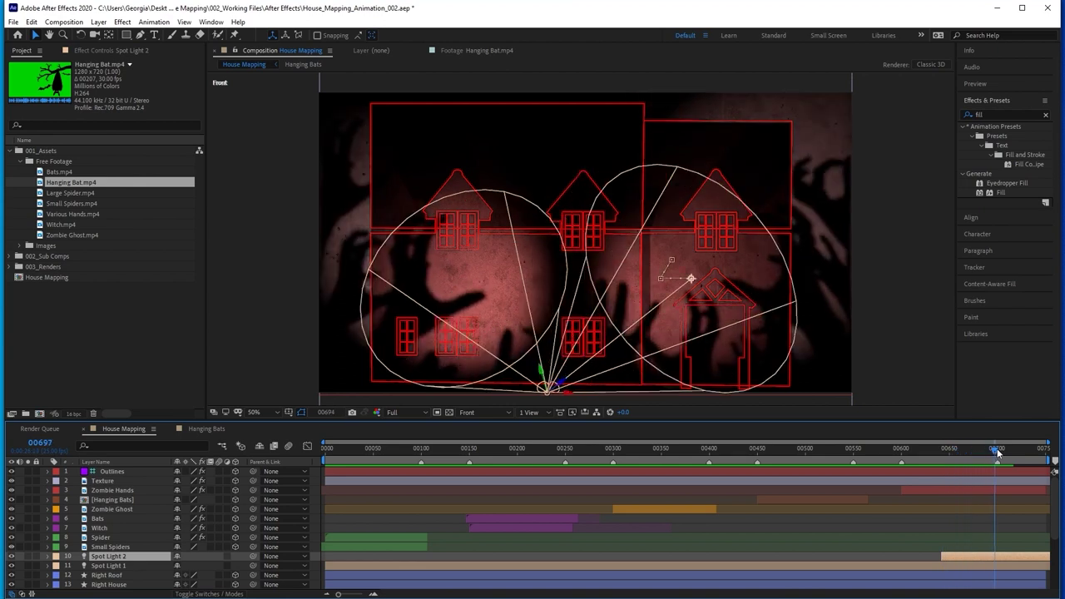
{"action": "left_click", "coordinate": [100, 482]}
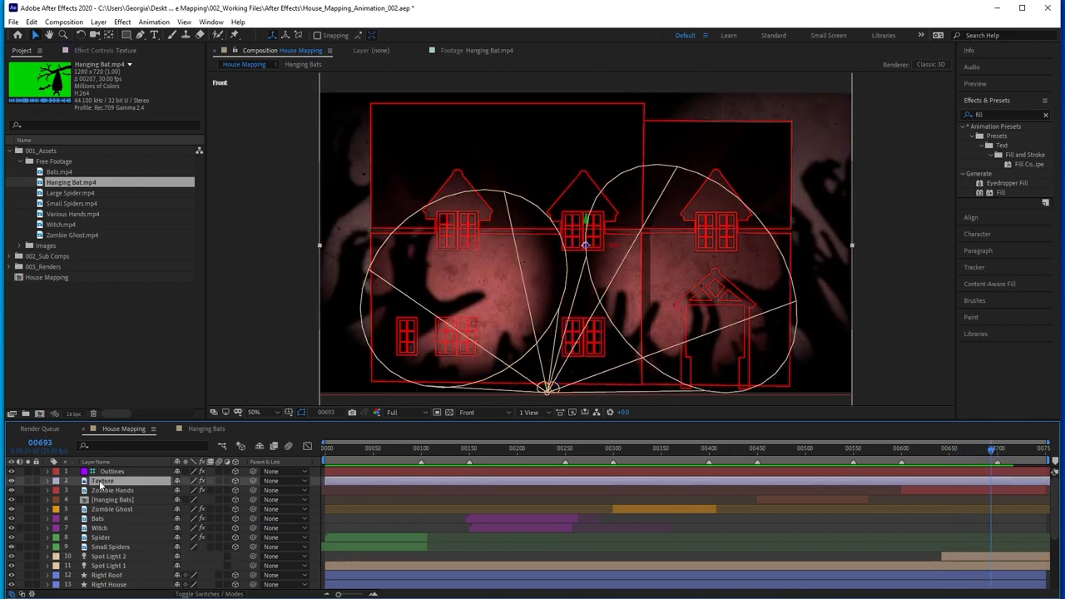
{"action": "left_click", "coordinate": [12, 482]}
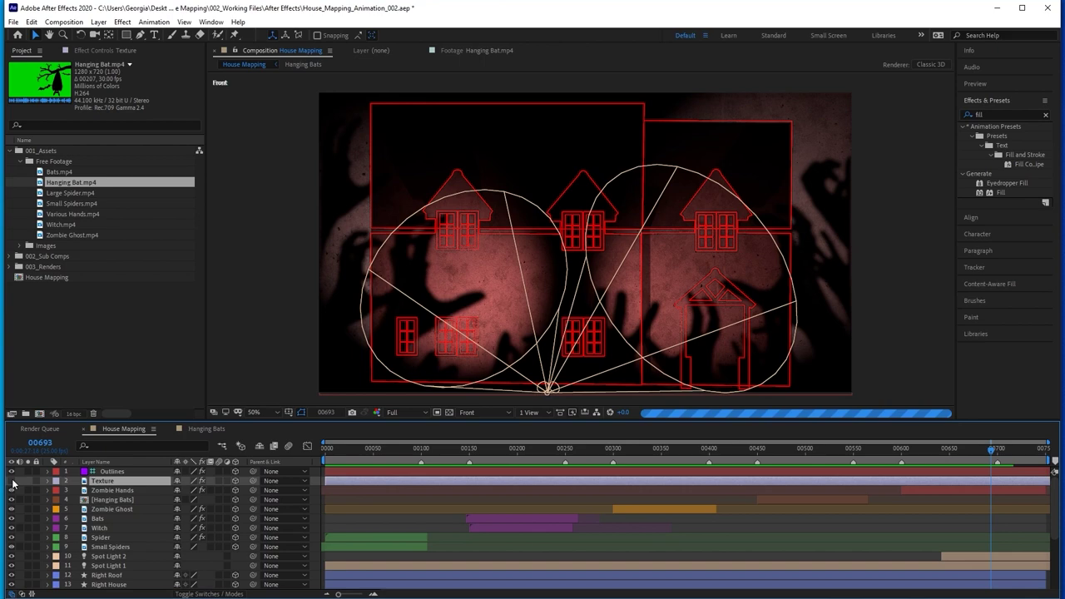
{"action": "left_click", "coordinate": [12, 482]}
{"action": "left_click", "coordinate": [11, 482]}
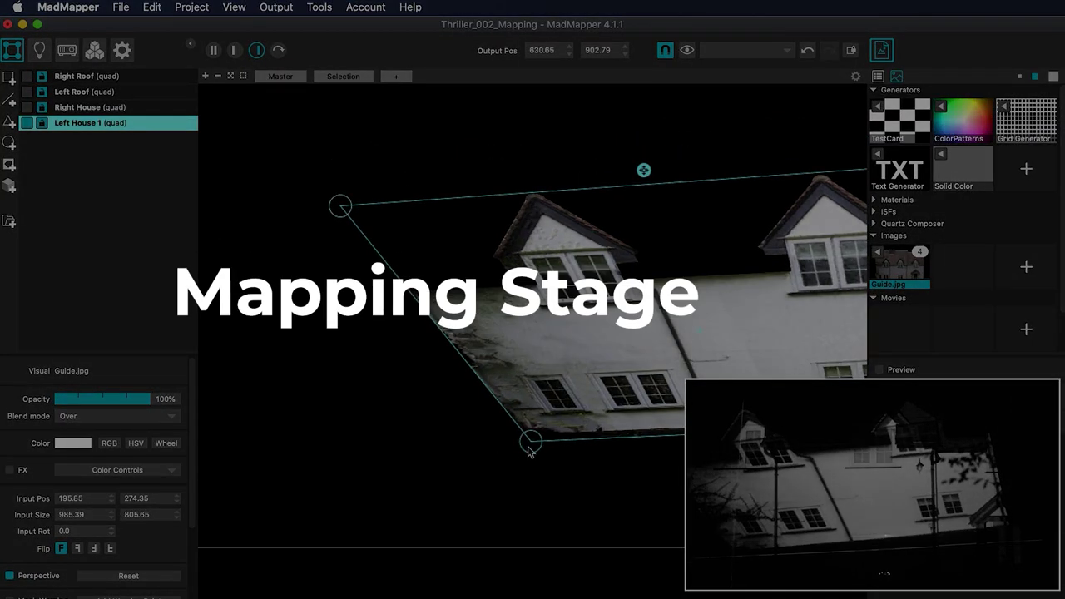
Step: Pull the Left House 1 quad's bottom-left and bottom-right corners down and left over the house
{"action": "left_click_drag", "start_coordinate": [530, 451], "coordinate": [456, 539]}
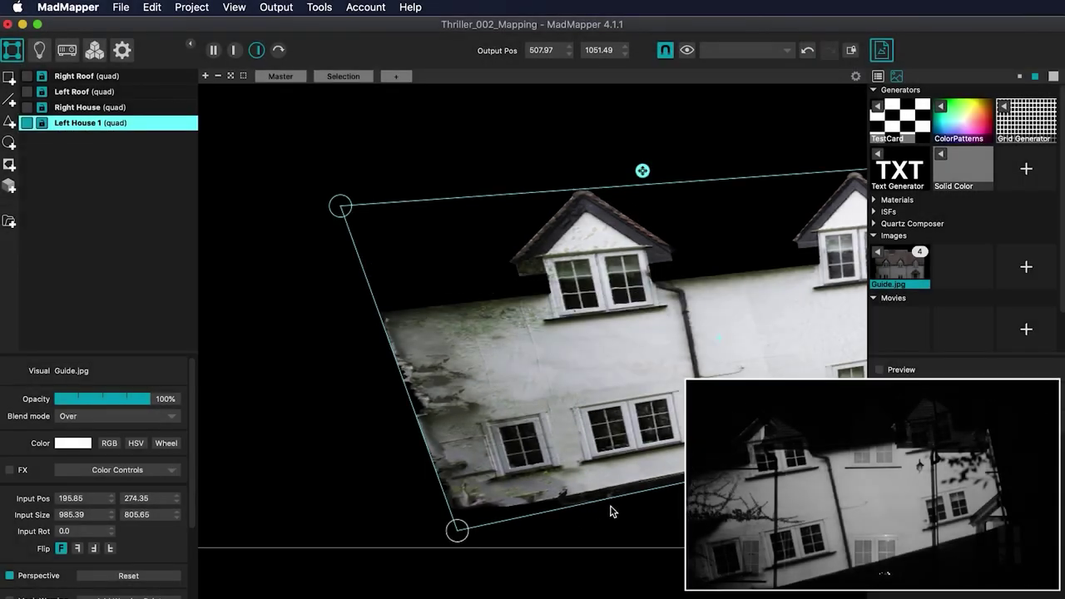
{"action": "scroll", "coordinate": [612, 512], "scroll_direction": "right", "scroll_amount": 8}
{"action": "left_click_drag", "start_coordinate": [681, 423], "coordinate": [552, 527]}
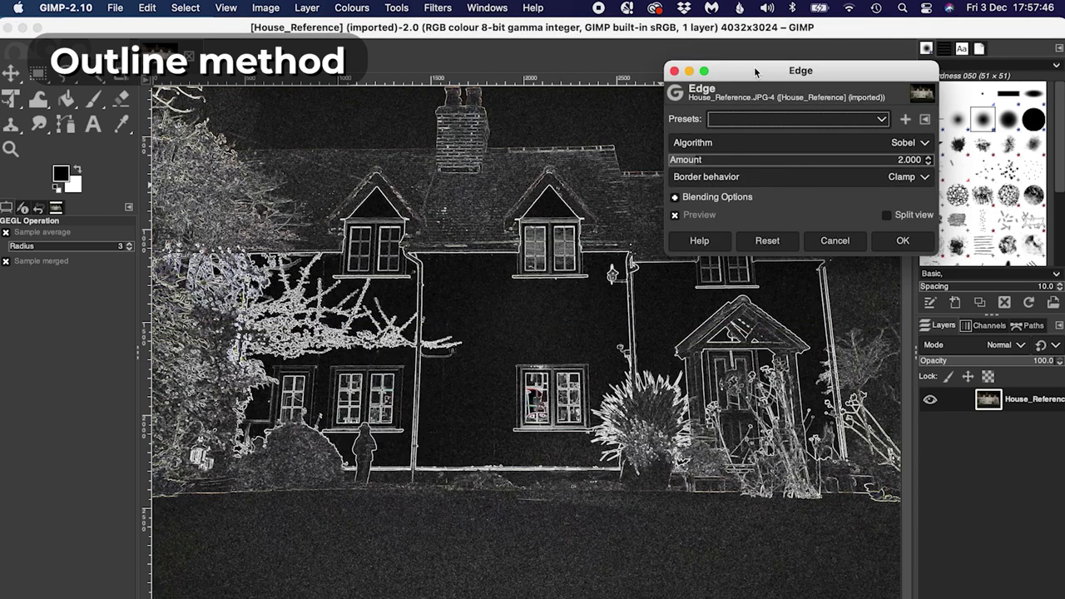
Step: Raise the Sobel edge-detection Amount on the house photo, then move the quad's top-left corner
{"action": "left_click_drag", "start_coordinate": [756, 72], "coordinate": [664, 115]}
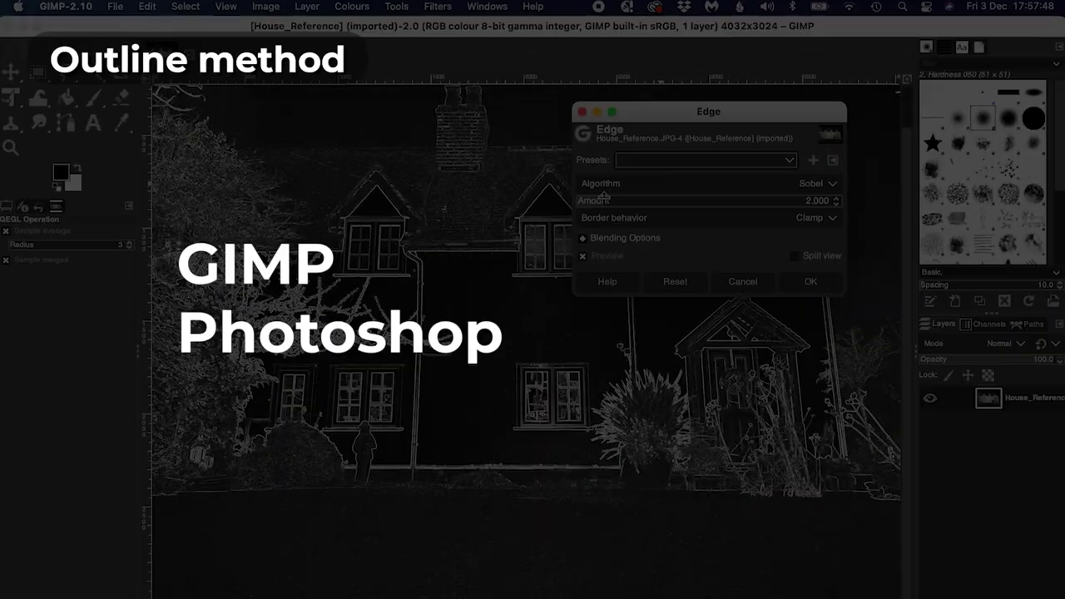
{"action": "left_click", "coordinate": [604, 200]}
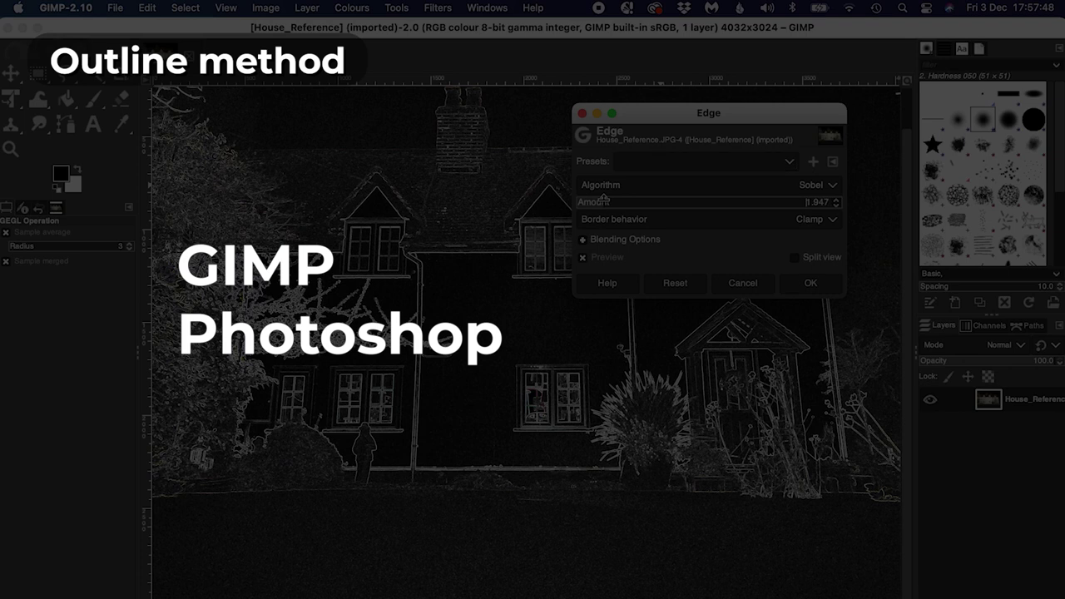
{"action": "left_click_drag", "start_coordinate": [687, 201], "coordinate": [688, 201]}
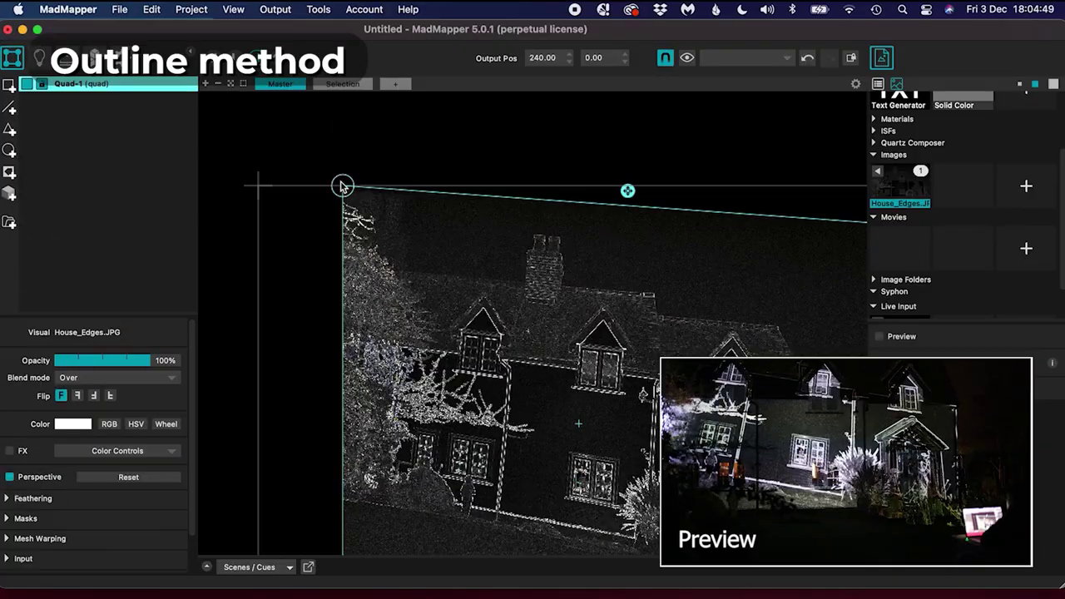
{"action": "left_click_drag", "start_coordinate": [342, 183], "coordinate": [368, 256]}
Step: Pull Quad-1's bottom-left corner to line House_Edges.JPG up with the house
{"action": "scroll", "coordinate": [344, 370], "scroll_direction": "down", "scroll_amount": 5}
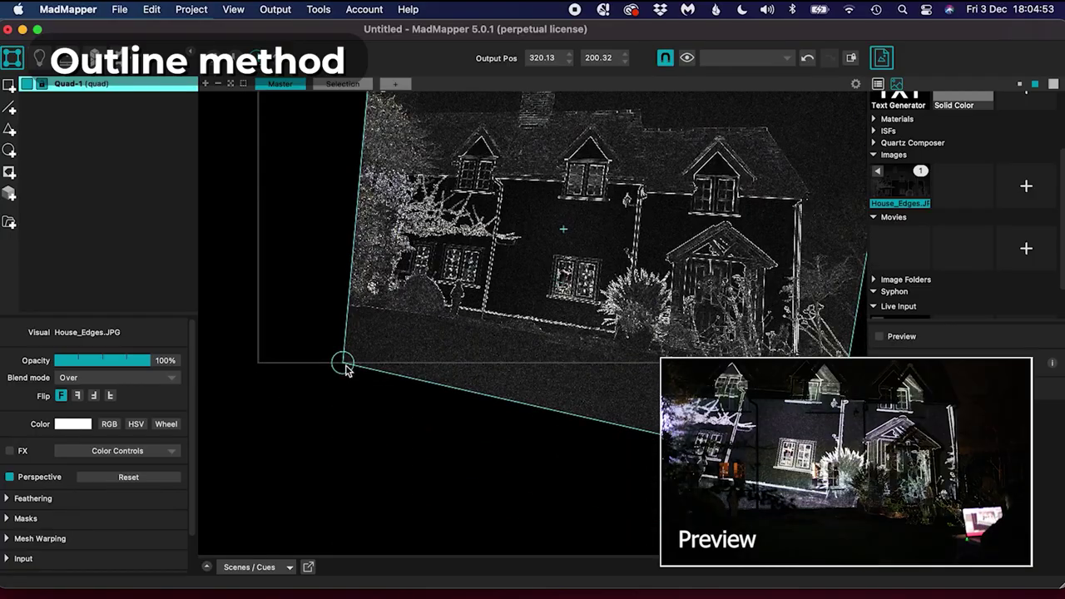
{"action": "left_click_drag", "start_coordinate": [345, 370], "coordinate": [352, 440]}
{"action": "scroll", "coordinate": [352, 441], "scroll_direction": "right", "scroll_amount": 5}
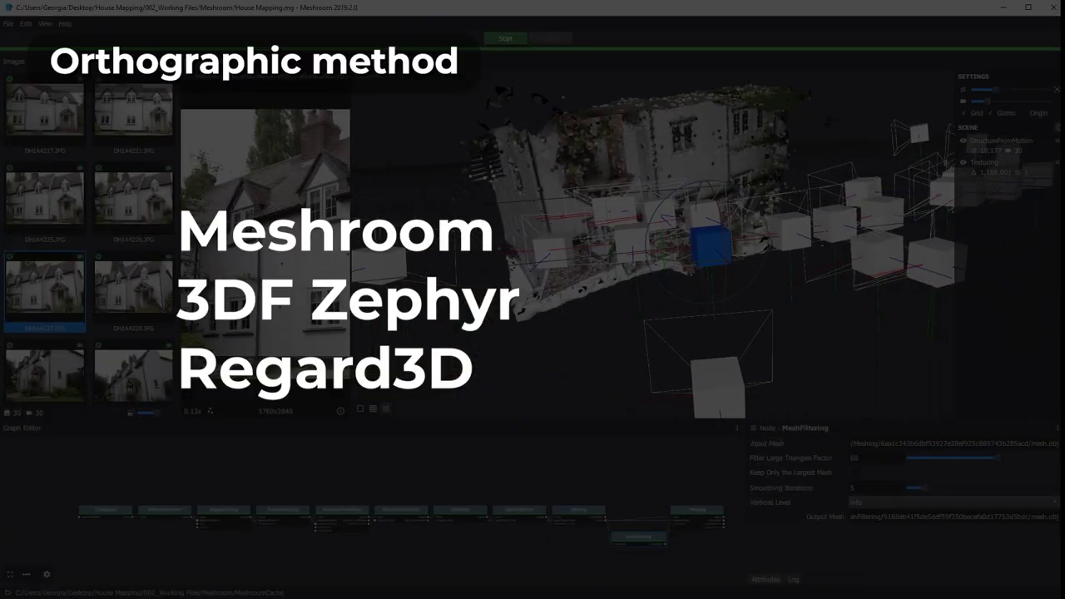
{"action": "mouse_move", "coordinate": [610, 209]}
{"action": "left_mouse_down"}
{"action": "mouse_move", "coordinate": [609, 168]}
{"action": "mouse_move", "coordinate": [621, 213]}
{"action": "left_mouse_up"}
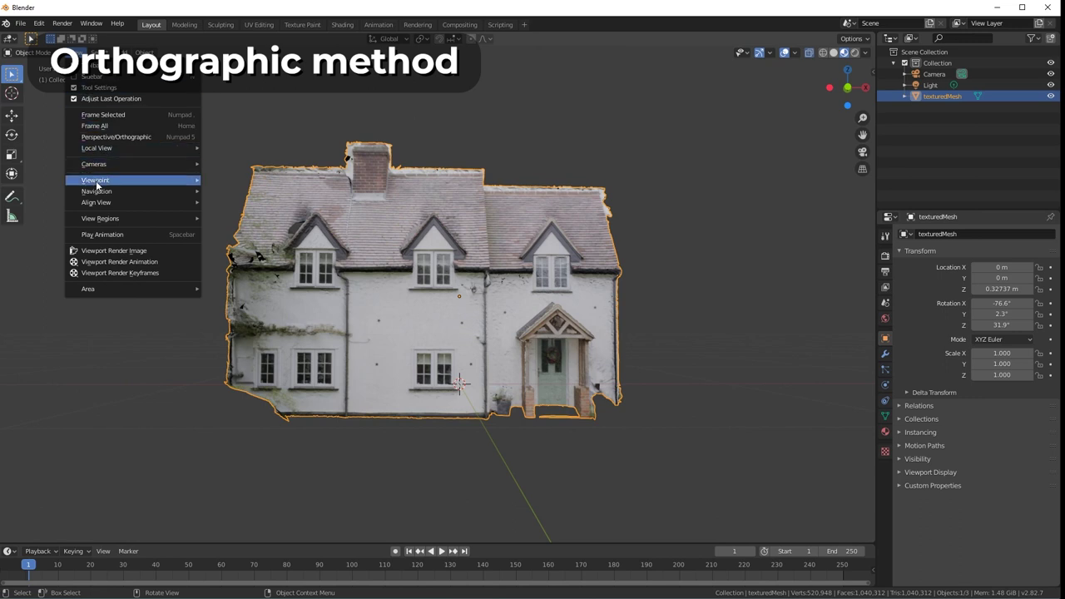
Step: View the Blender house mesh from the front orthographic viewpoint, then warp the house layer's corner pin
{"action": "mouse_move", "coordinate": [100, 185]}
{"action": "left_click", "coordinate": [224, 224]}
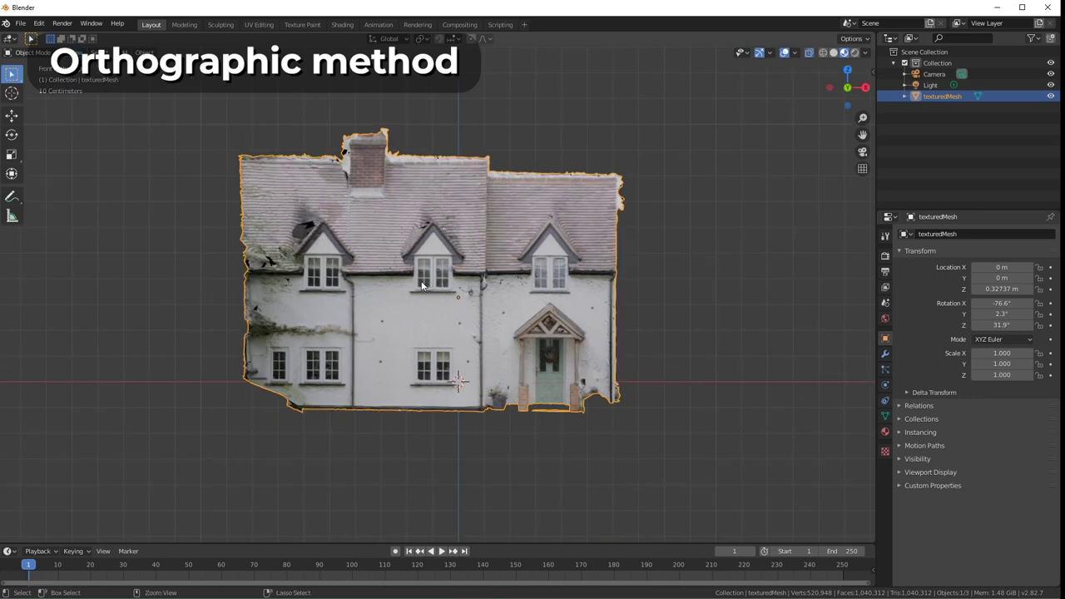
{"action": "scroll", "coordinate": [389, 250], "scroll_direction": "up", "scroll_amount": 3}
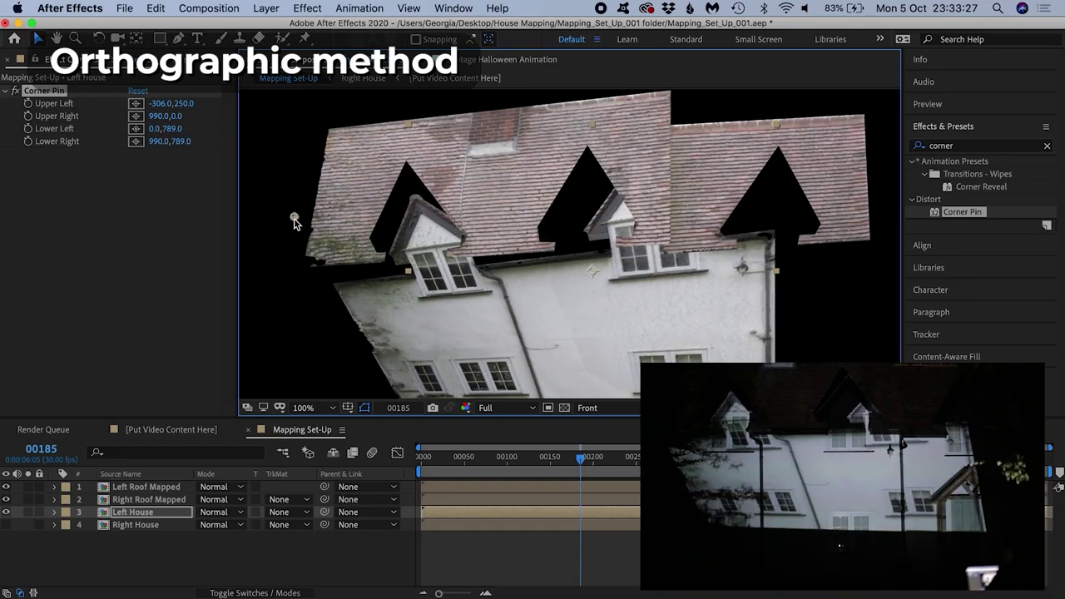
{"action": "left_click_drag", "start_coordinate": [293, 219], "coordinate": [333, 398]}
{"action": "left_click_drag", "start_coordinate": [869, 90], "coordinate": [732, 167]}
Step: Reshape the Left House Corner Pin, raising the upper corners to 720,64 and -330,134
{"action": "left_click_drag", "start_coordinate": [775, 334], "coordinate": [765, 343]}
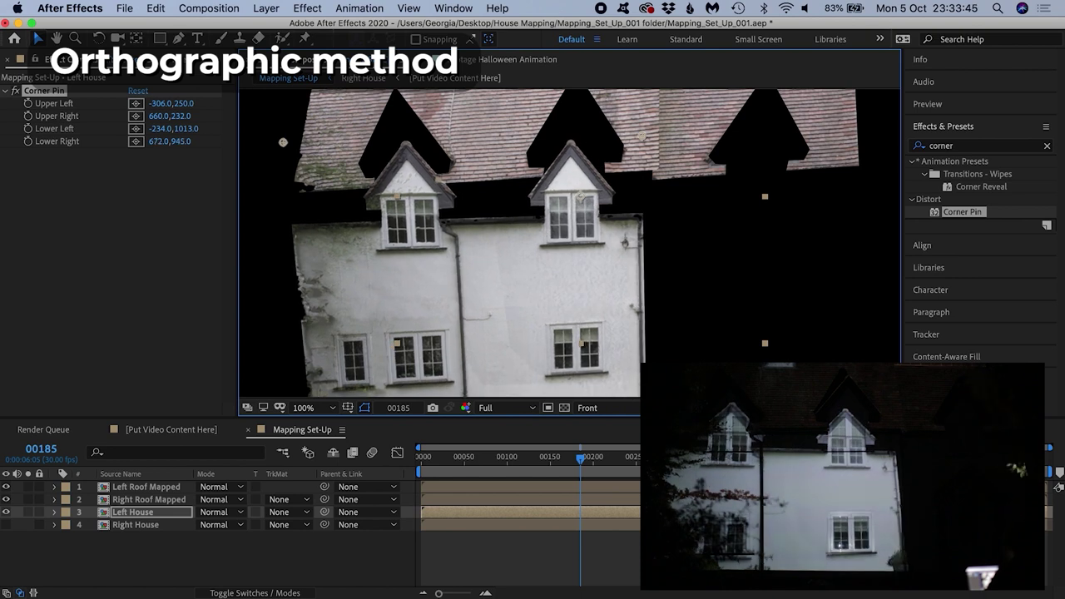
{"action": "left_click_drag", "start_coordinate": [321, 304], "coordinate": [333, 333]}
{"action": "key", "text": "h"}
{"action": "left_click_drag", "start_coordinate": [615, 268], "coordinate": [600, 270]}
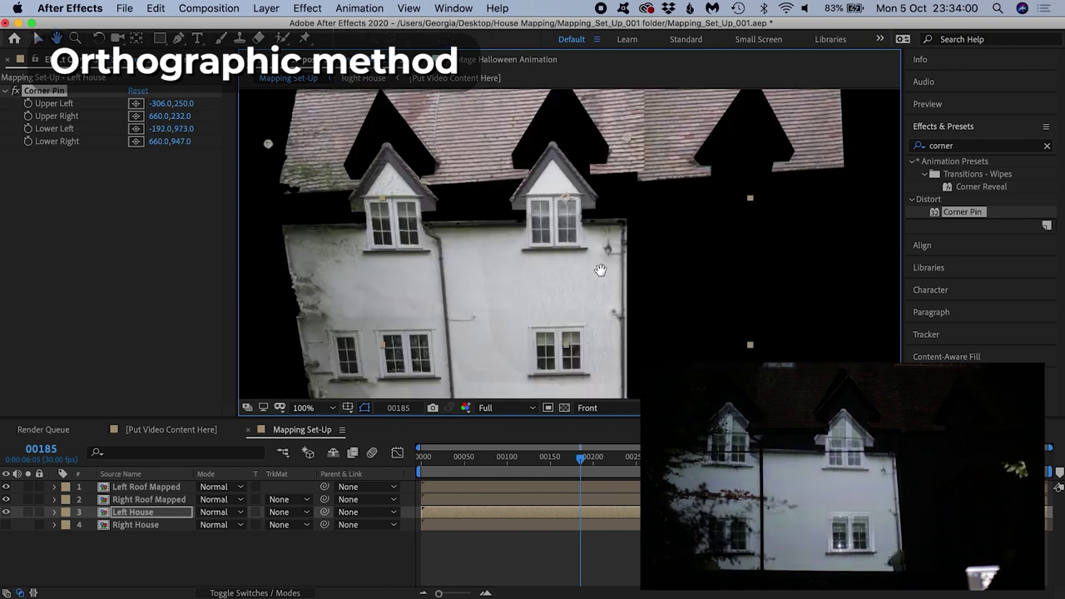
{"action": "key", "text": "v"}
{"action": "left_click_drag", "start_coordinate": [620, 218], "coordinate": [633, 117]}
{"action": "left_click_drag", "start_coordinate": [268, 143], "coordinate": [254, 123]}
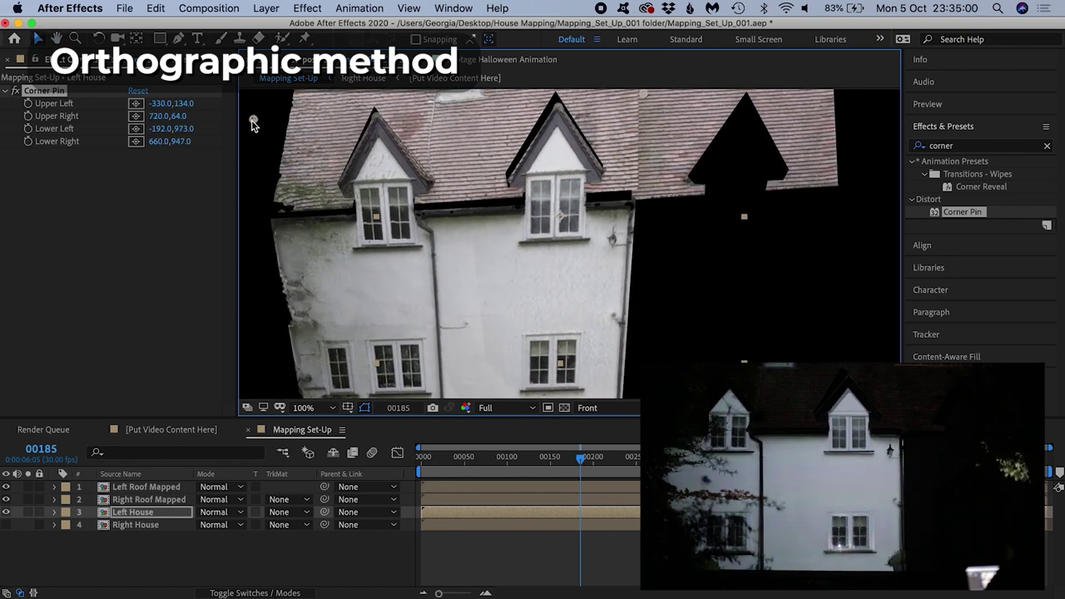
{"action": "left_click_drag", "start_coordinate": [645, 126], "coordinate": [644, 101]}
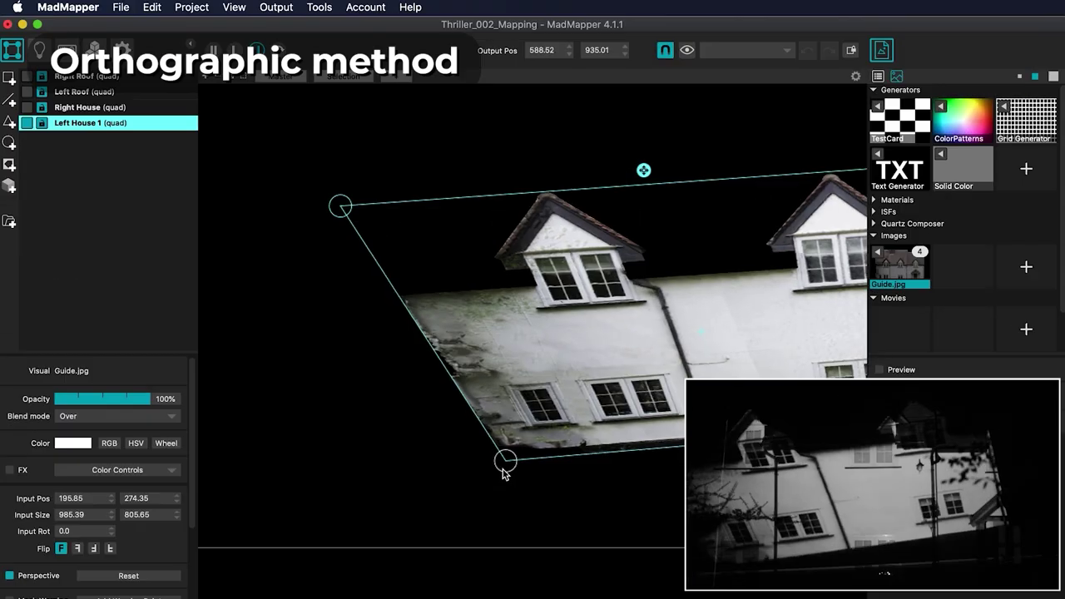
{"action": "left_click_drag", "start_coordinate": [504, 473], "coordinate": [457, 534]}
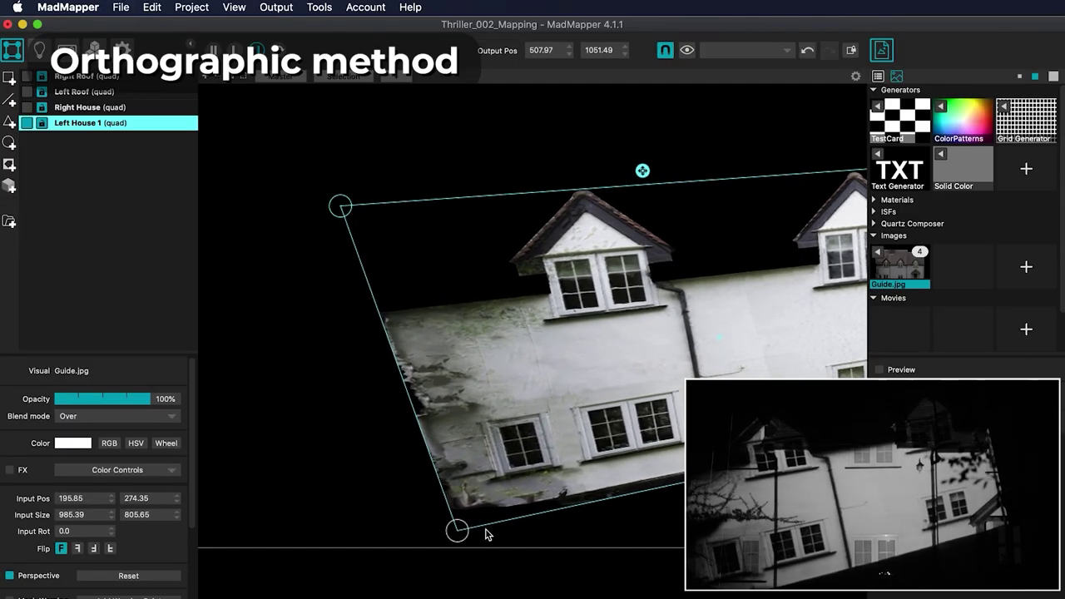
Step: Move the Left House 1 quad's lower-right and top-right corners left to fit Guide.jpg to the wall
{"action": "scroll", "coordinate": [643, 517], "scroll_direction": "right", "scroll_amount": 5}
{"action": "scroll", "coordinate": [654, 504], "scroll_direction": "right", "scroll_amount": 5}
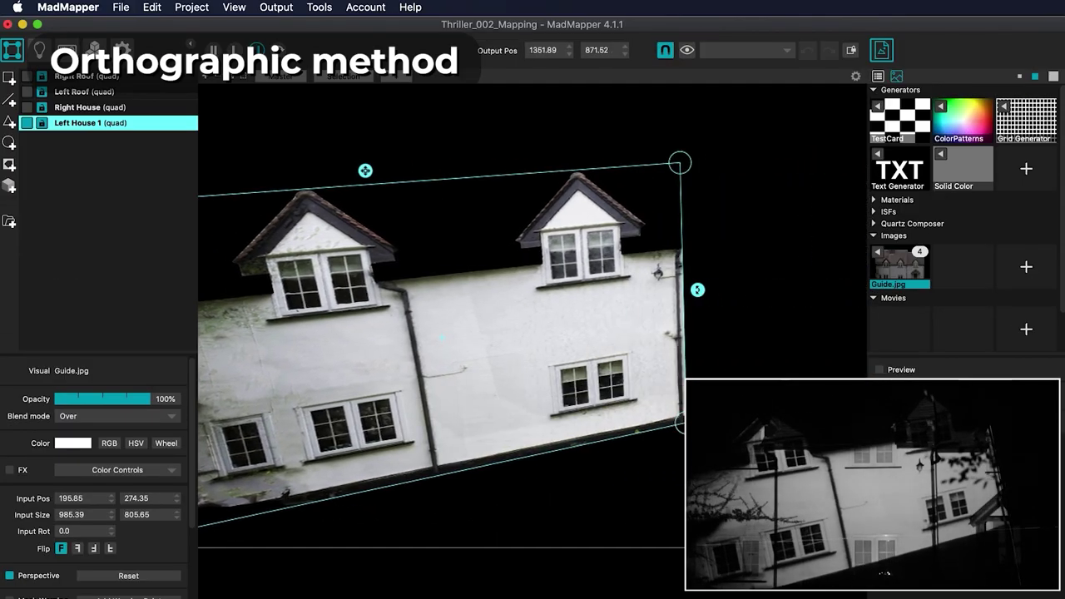
{"action": "left_click_drag", "start_coordinate": [680, 423], "coordinate": [564, 514]}
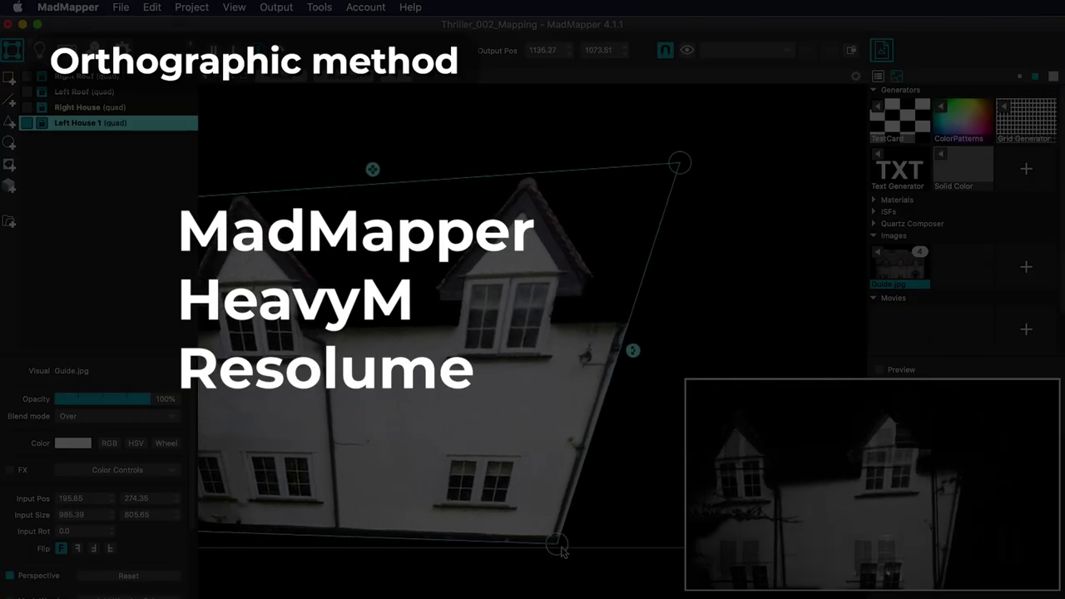
{"action": "mouse_move", "coordinate": [561, 551]}
{"action": "left_mouse_down"}
{"action": "mouse_move", "coordinate": [558, 535]}
{"action": "mouse_move", "coordinate": [563, 560]}
{"action": "left_mouse_up"}
{"action": "left_click_drag", "start_coordinate": [680, 163], "coordinate": [577, 191]}
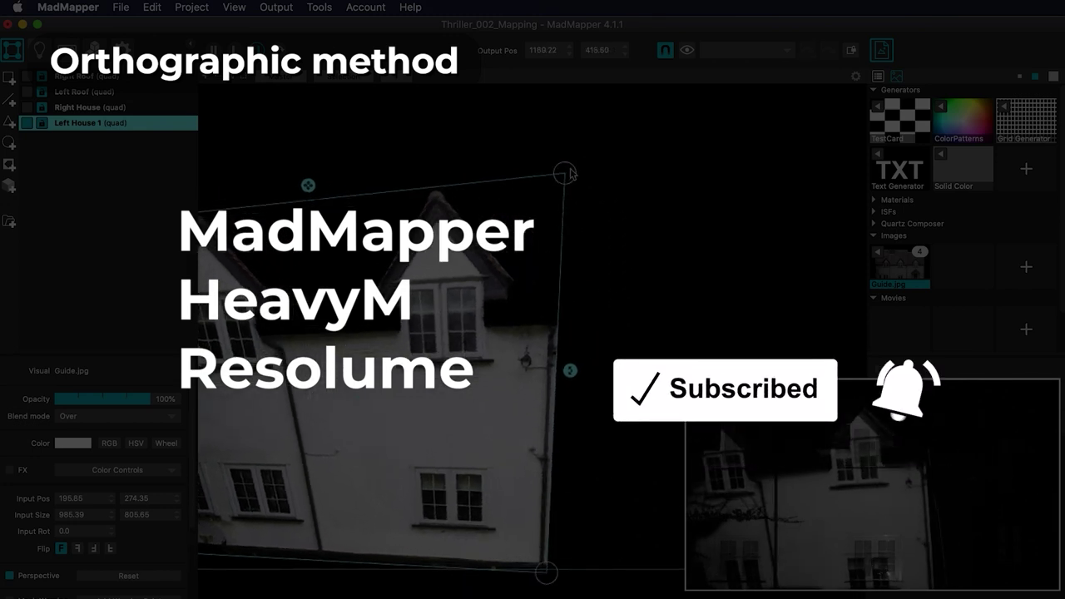